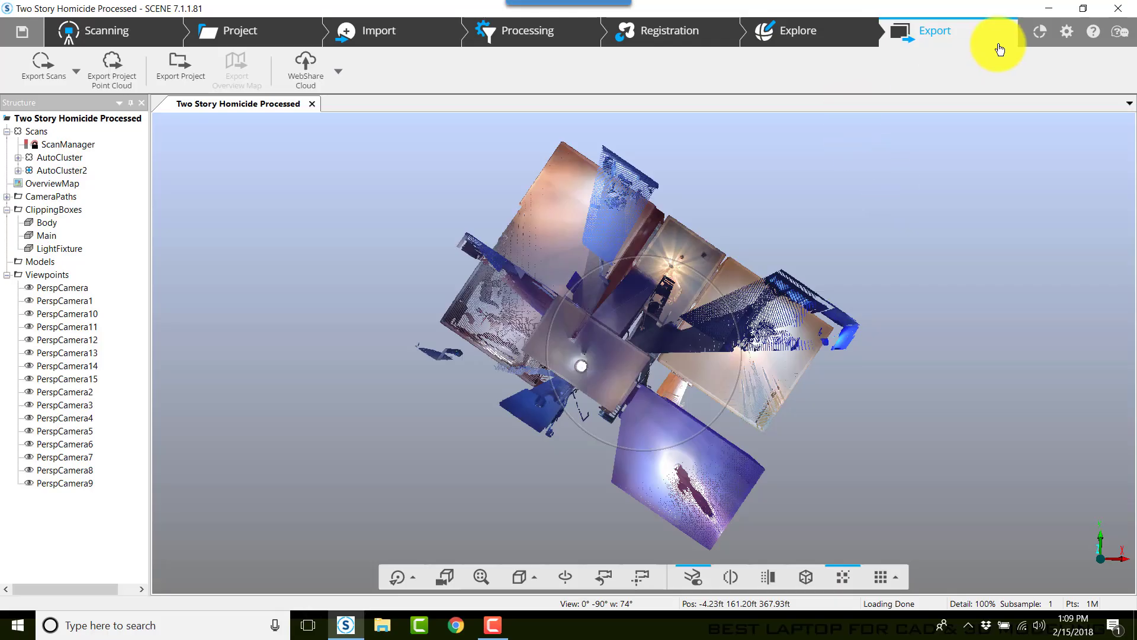
Step: Switch FARO SCENE to the Apps page listing SCENE_2go and the other apps
{"action": "left_click", "coordinate": [1039, 33]}
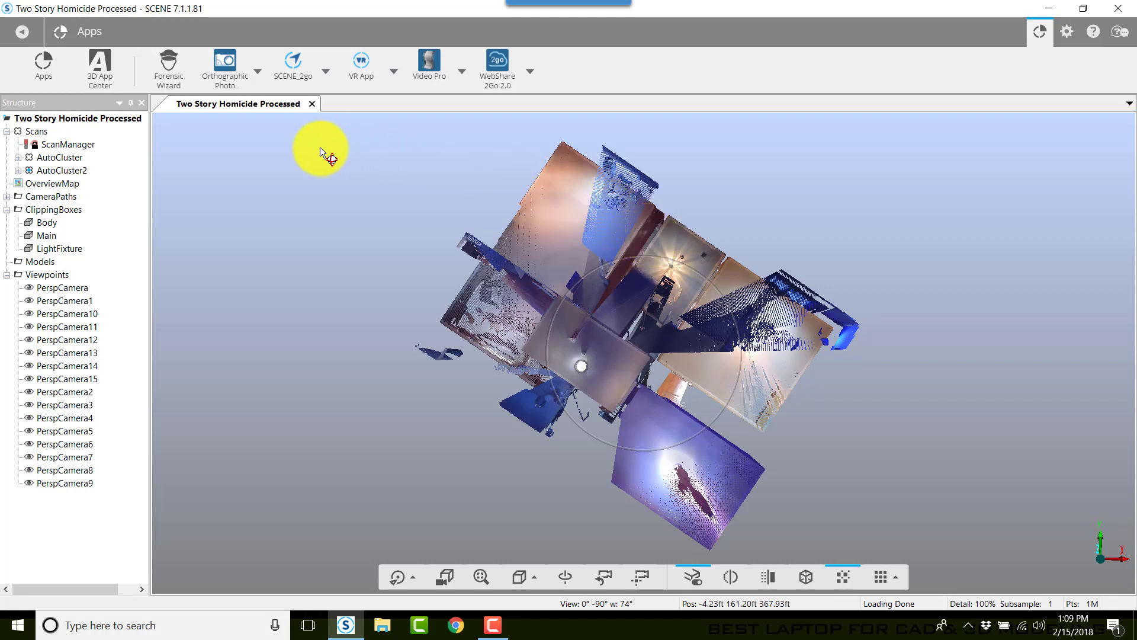
Step: Export SCENE 2go data with a Clear View overview map and gray scale images, replacing previous data
{"action": "left_click", "coordinate": [319, 76]}
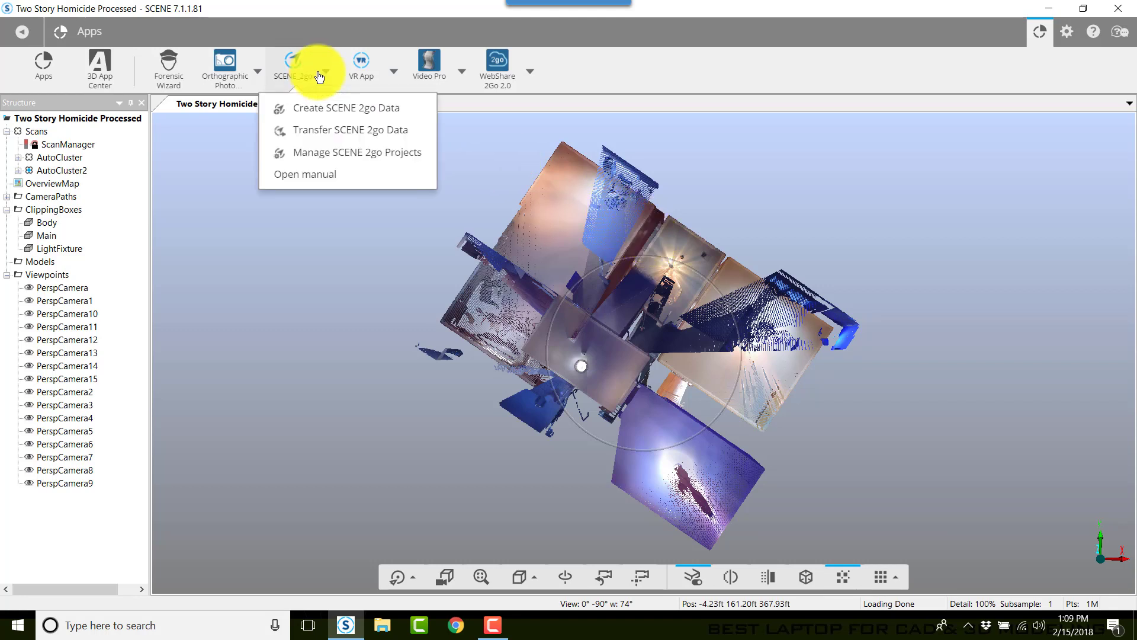
{"action": "left_click", "coordinate": [322, 112]}
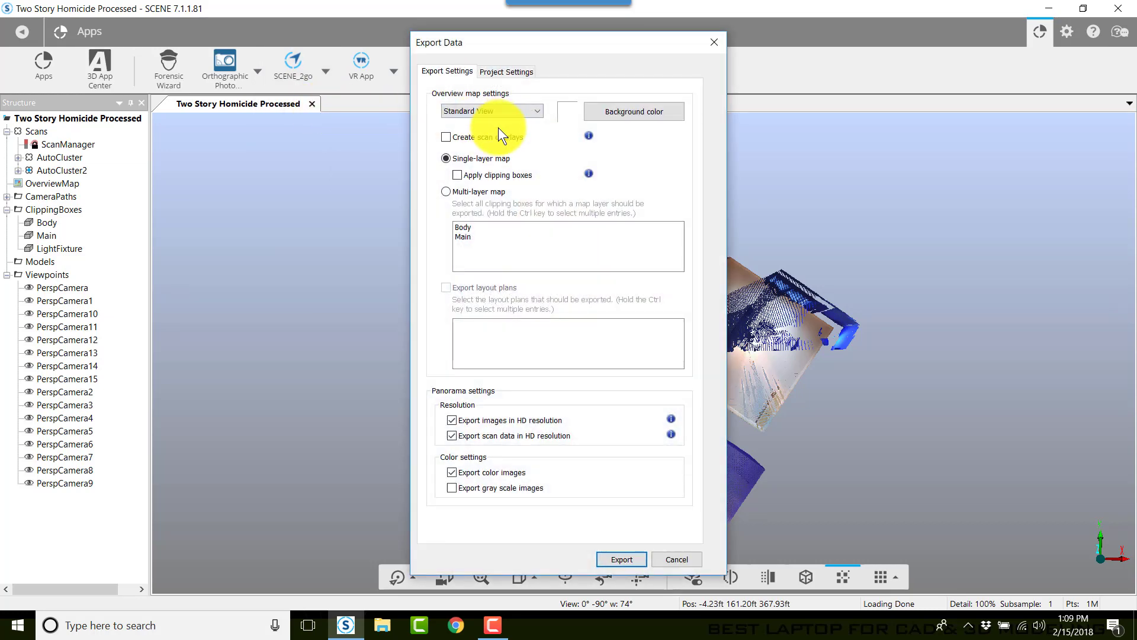
{"action": "left_click", "coordinate": [496, 110]}
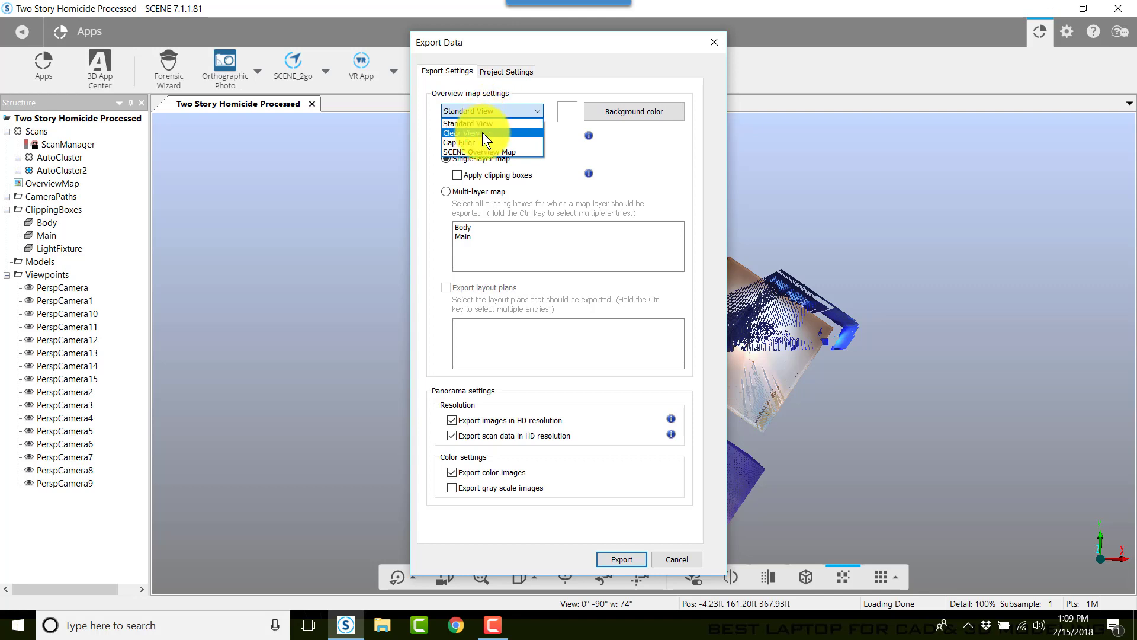
{"action": "left_click", "coordinate": [481, 132]}
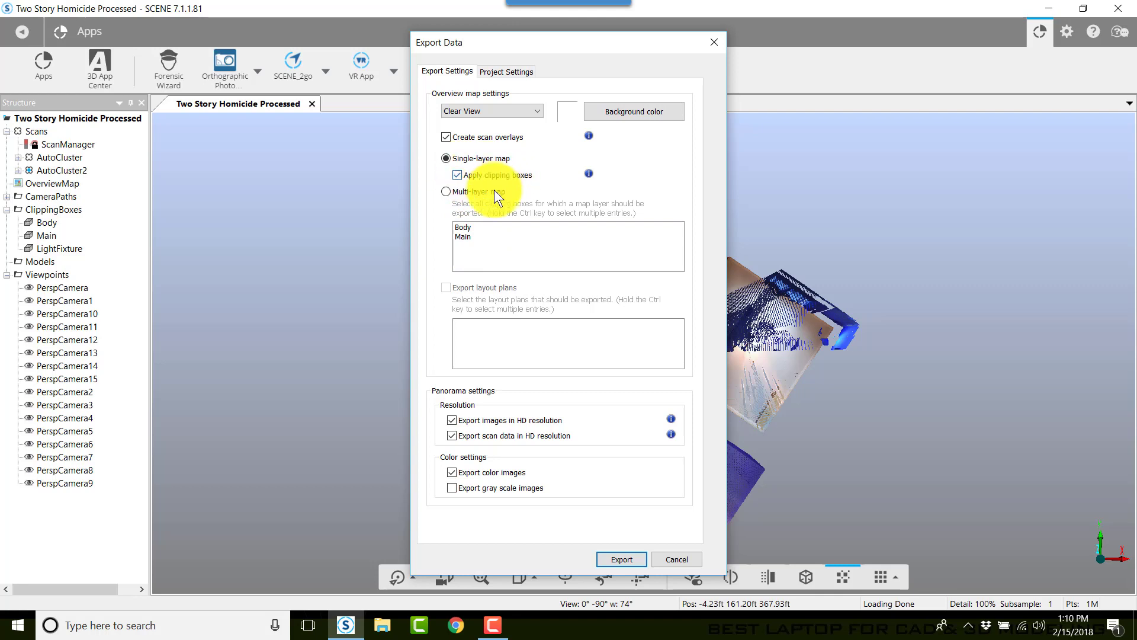
{"action": "left_click", "coordinate": [452, 488]}
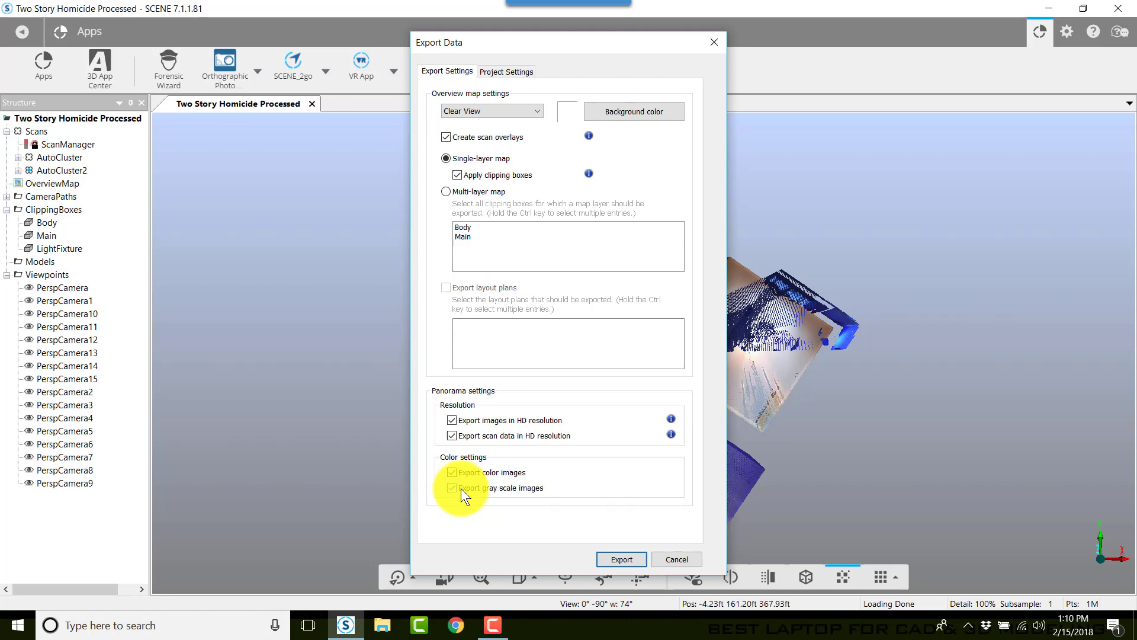
{"action": "left_click", "coordinate": [626, 556]}
{"action": "left_click", "coordinate": [623, 347]}
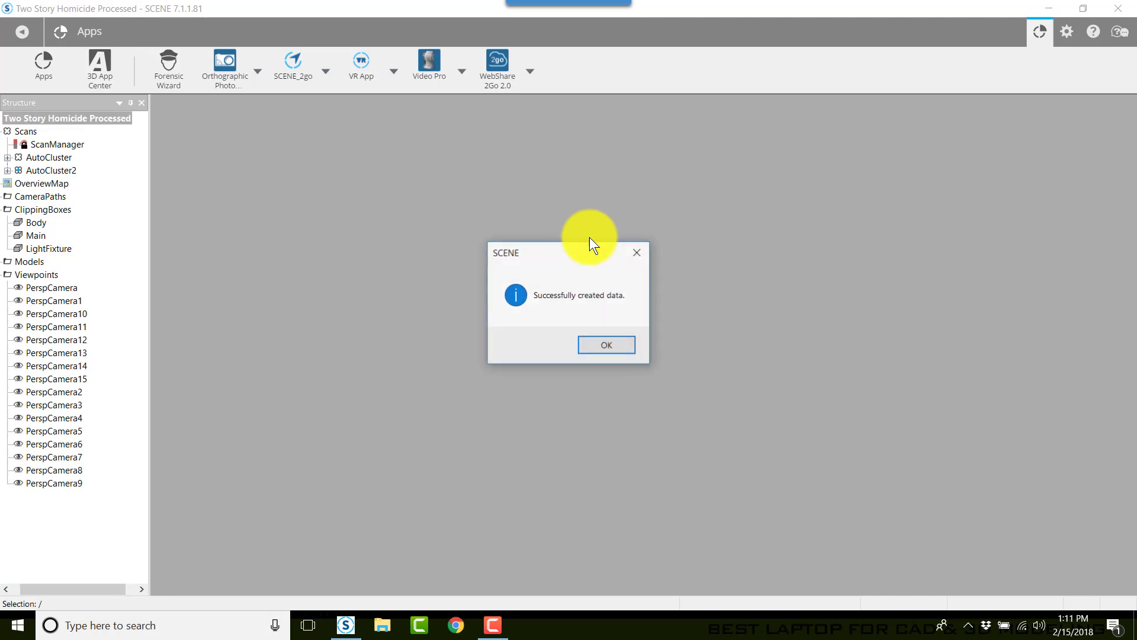
Step: Dismiss the success message and go to the Project overview showing 6 scans
{"action": "left_click", "coordinate": [599, 347]}
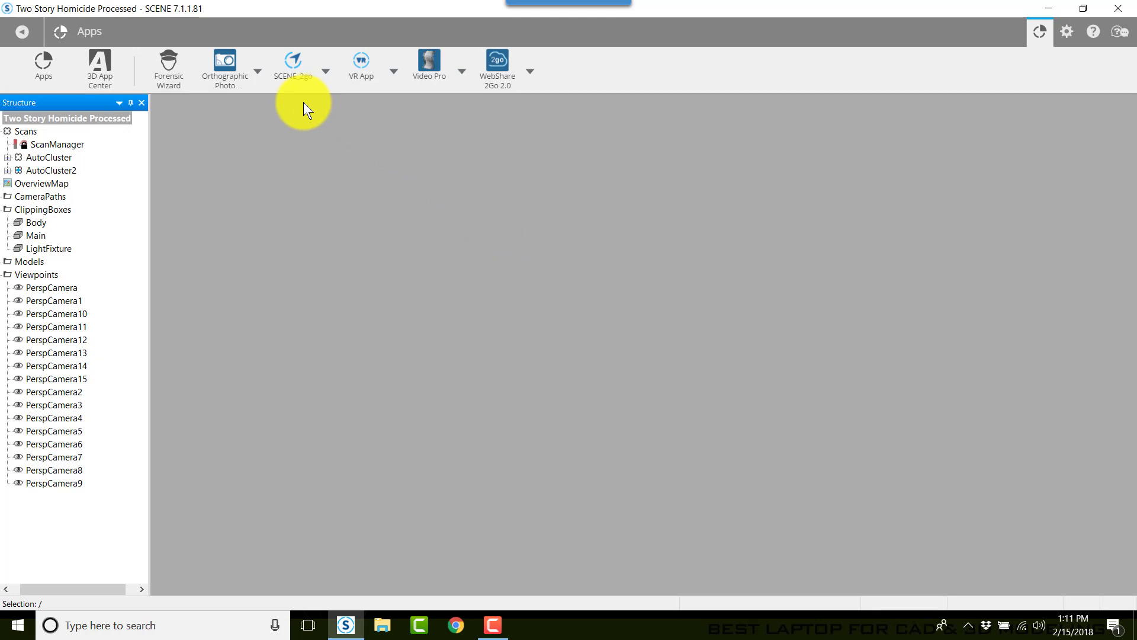
{"action": "left_click", "coordinate": [23, 32]}
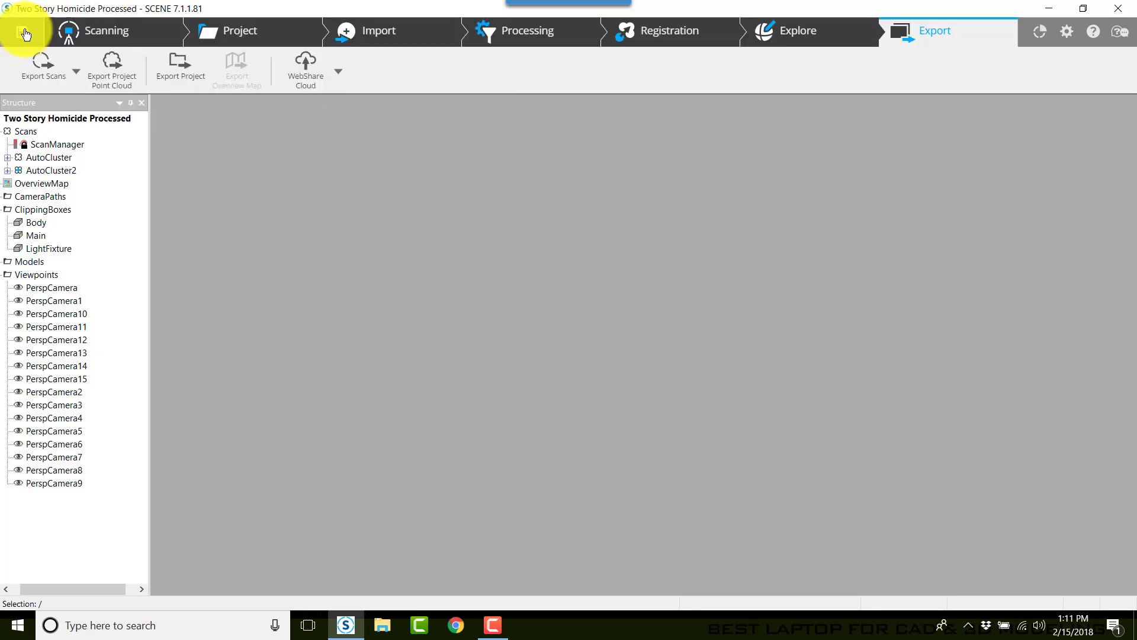
{"action": "left_click", "coordinate": [248, 33]}
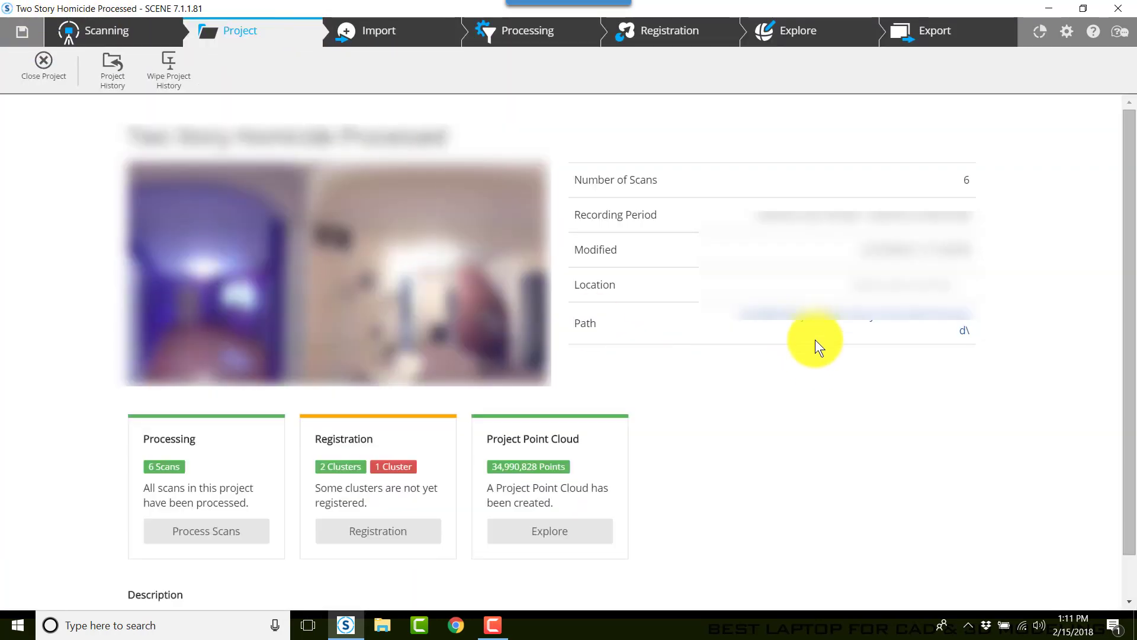
Step: Create a new folder named Webshare in the Two Story Homicide Processed project folder
{"action": "left_click", "coordinate": [814, 323]}
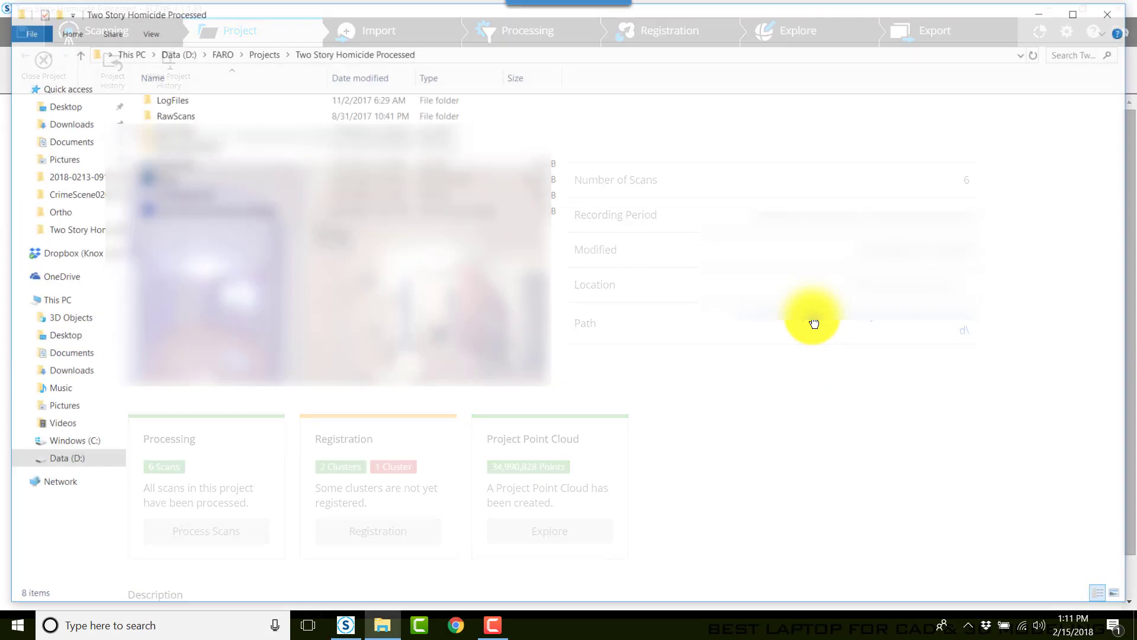
{"action": "right_click", "coordinate": [263, 299]}
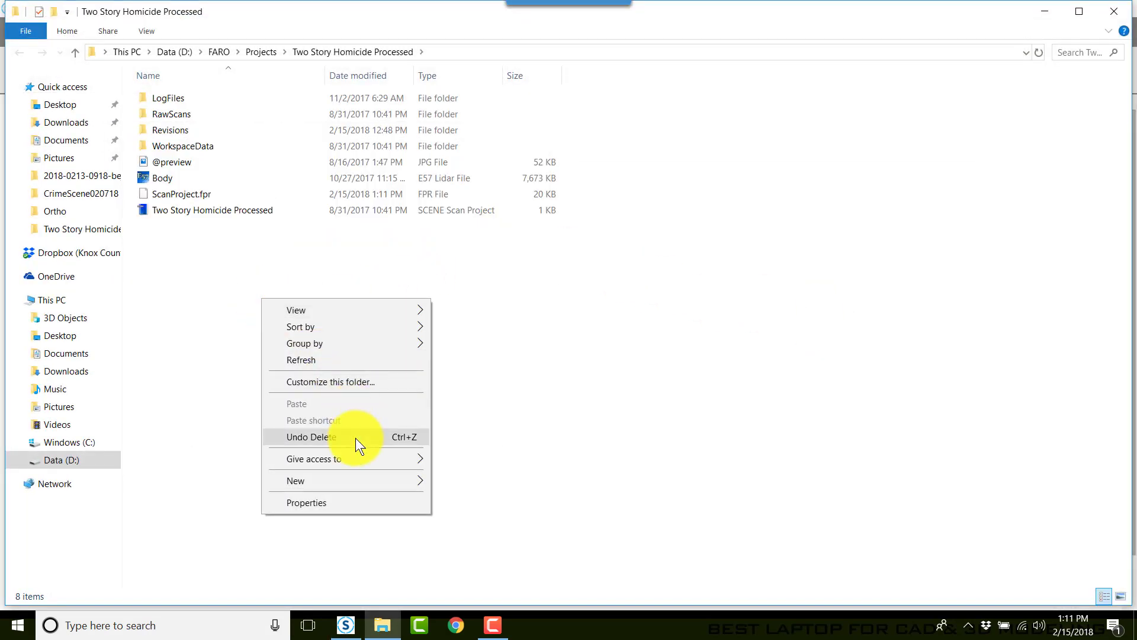
{"action": "mouse_move", "coordinate": [382, 478]}
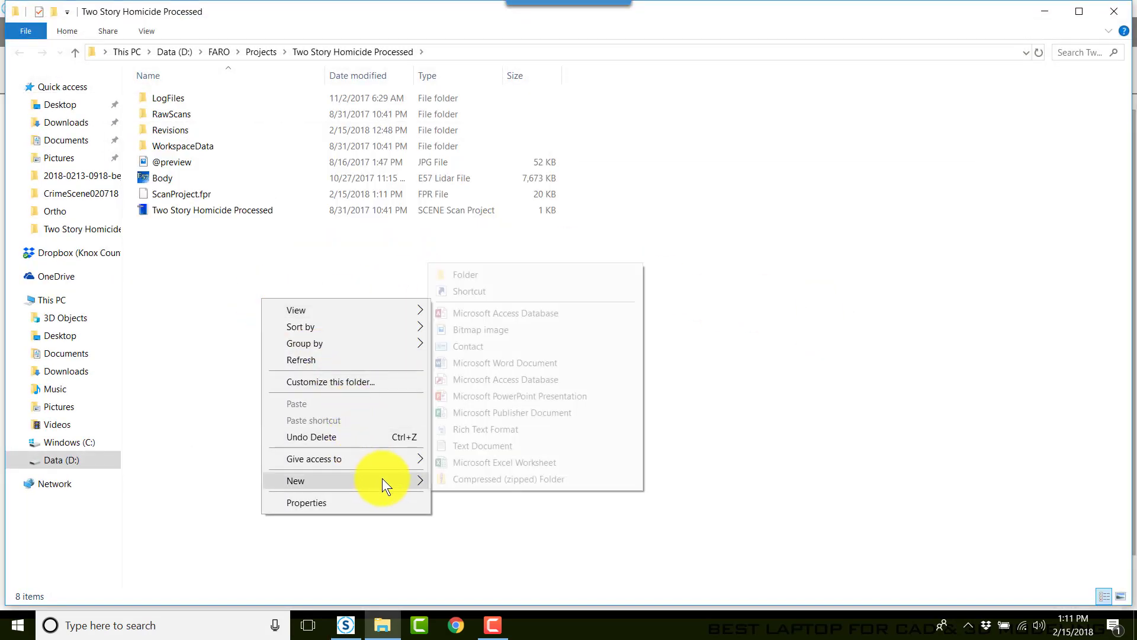
{"action": "left_click", "coordinate": [599, 268]}
{"action": "type", "text": "Websh"}
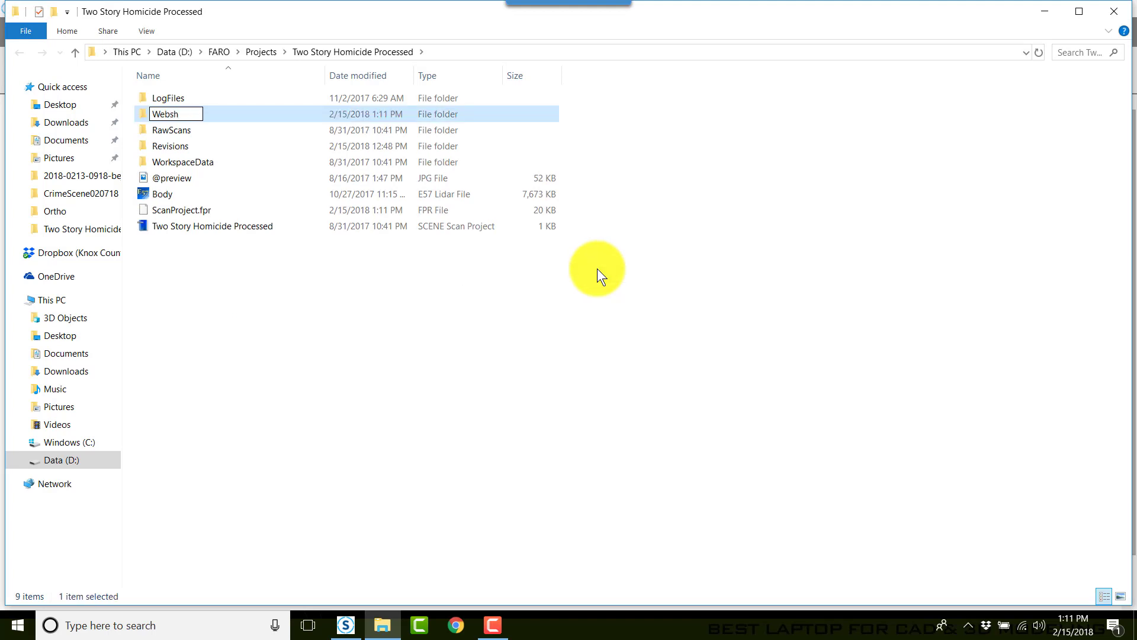
{"action": "key", "text": "Return"}
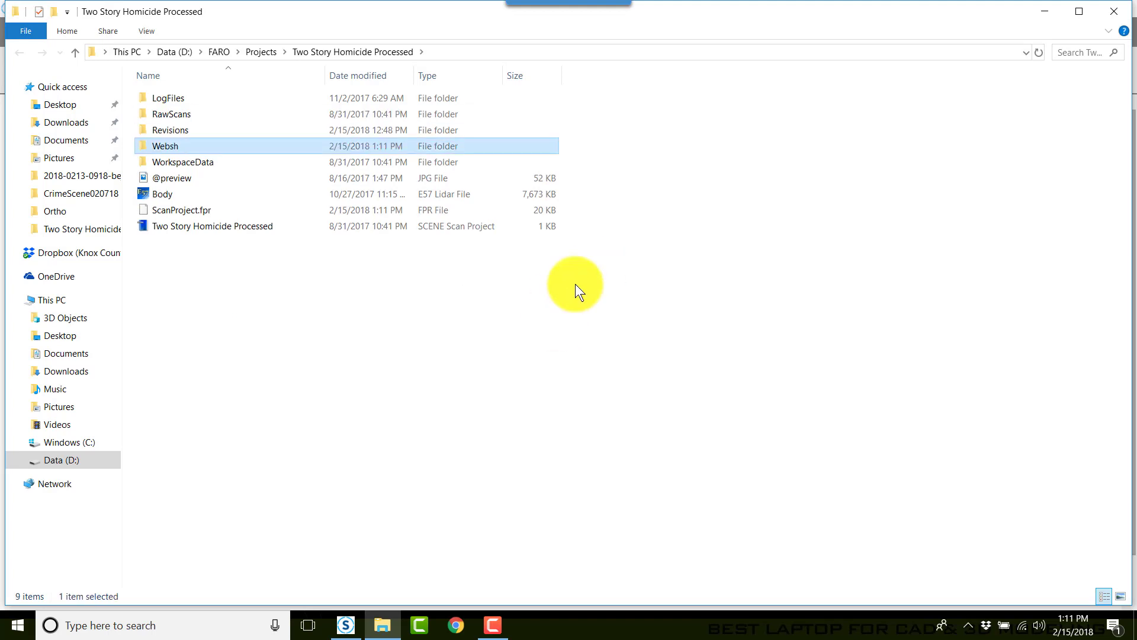
{"action": "left_click", "coordinate": [172, 147]}
{"action": "type", "text": "Webshare"}
{"action": "key", "text": "Return"}
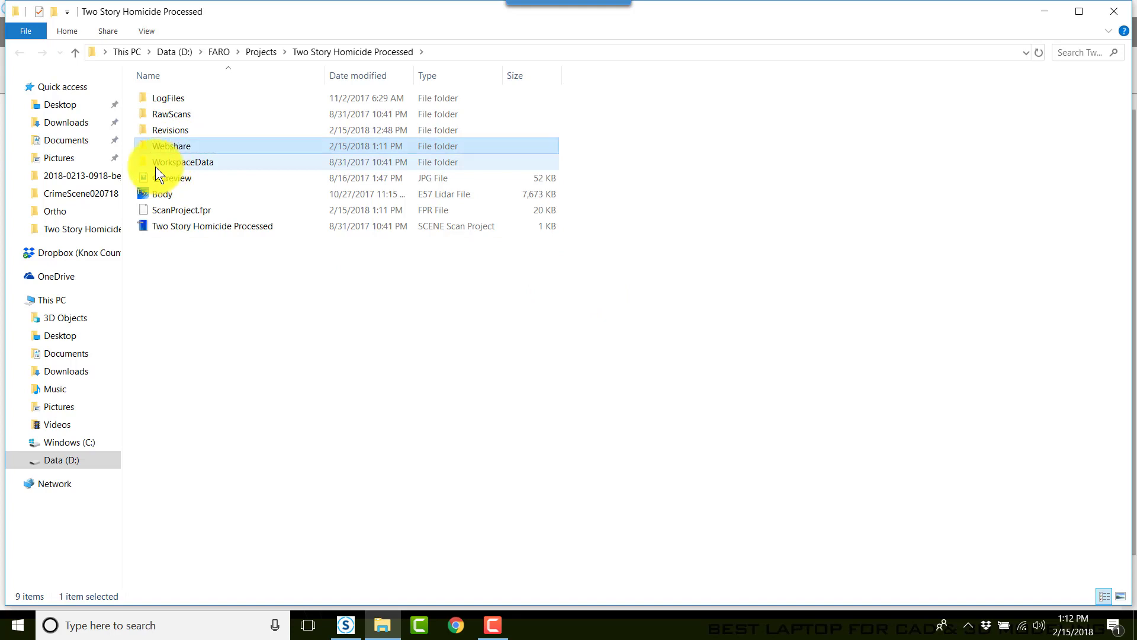
Step: Open the Webshare folder and copy its full path from the address bar
{"action": "double_click", "coordinate": [177, 148]}
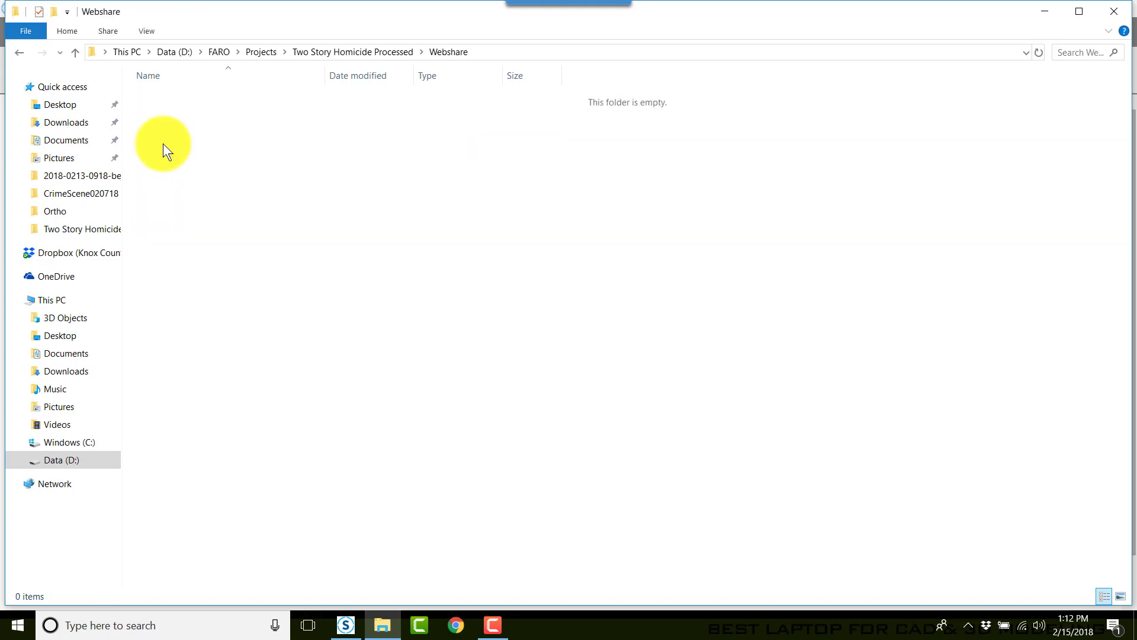
{"action": "left_click", "coordinate": [523, 51]}
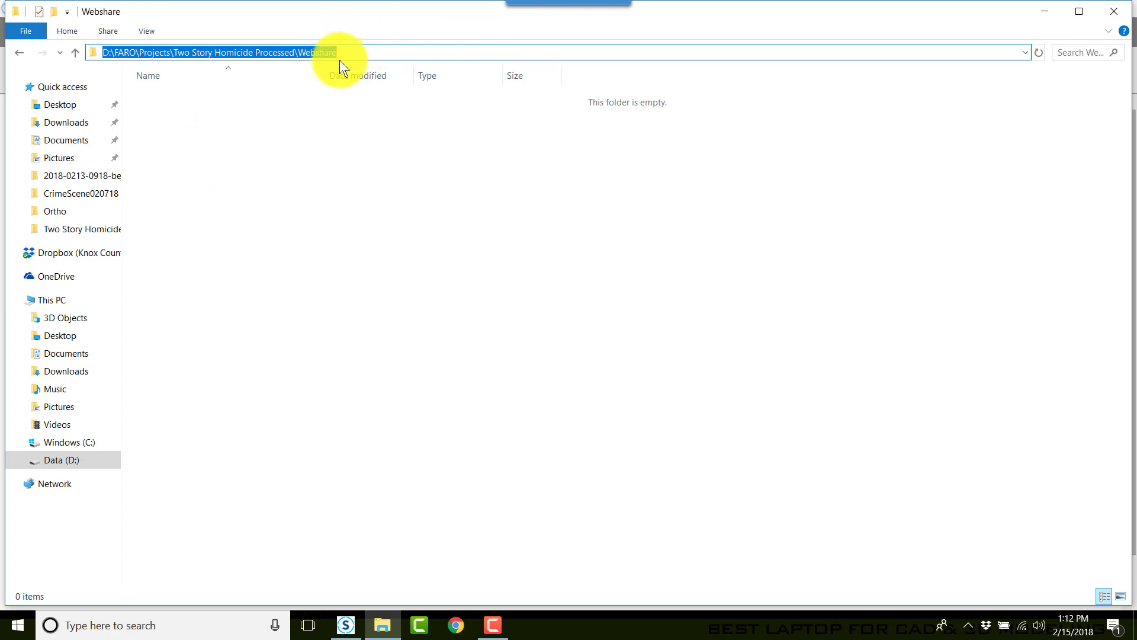
{"action": "right_click", "coordinate": [327, 50]}
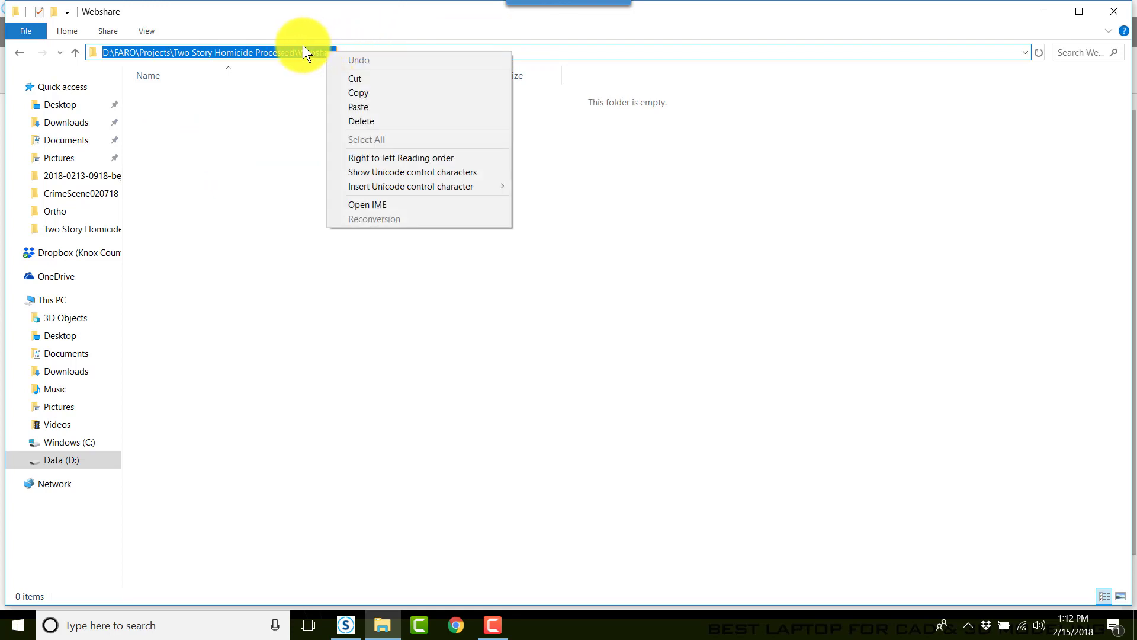
{"action": "left_click", "coordinate": [377, 92]}
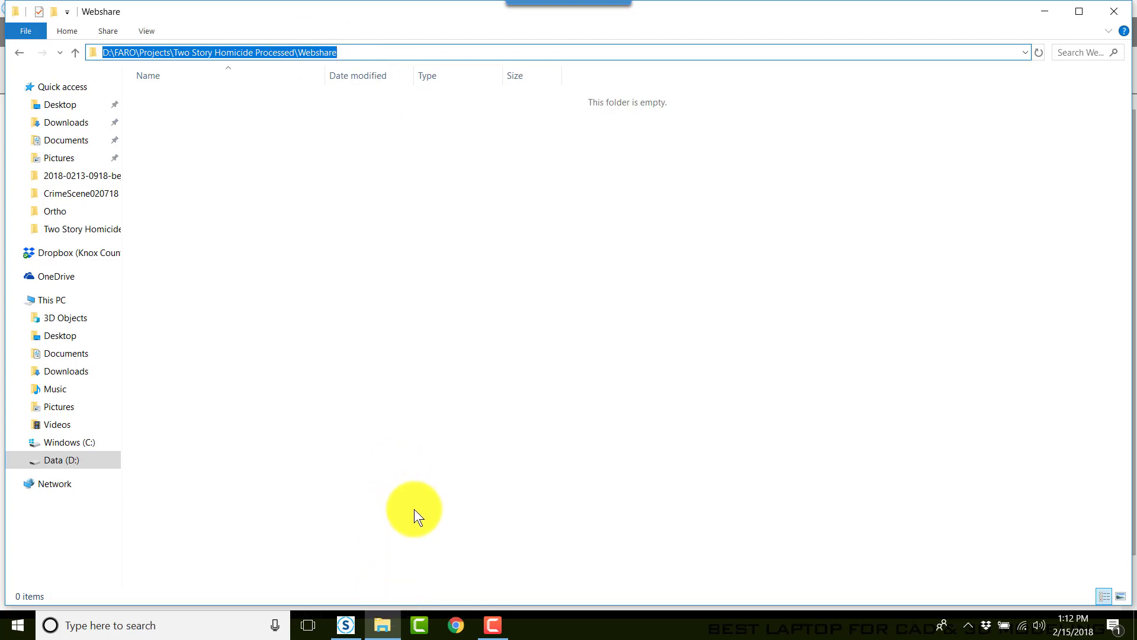
Step: In FARO SCENE, start Transfer SCENE 2go Data from the SCENE_2go app
{"action": "left_click", "coordinate": [345, 625]}
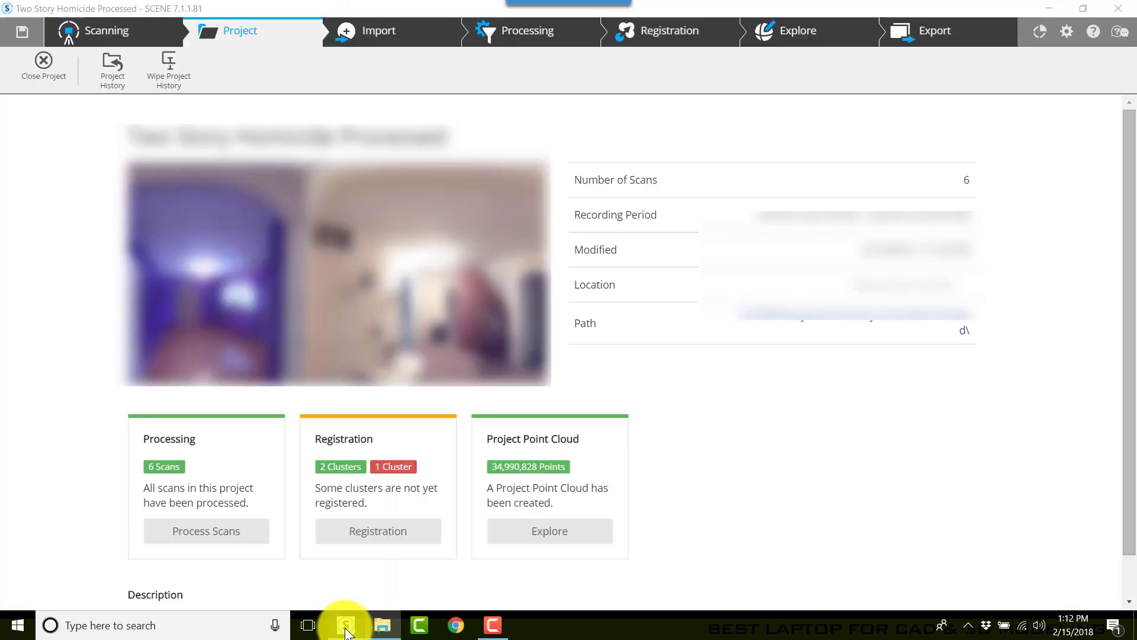
{"action": "left_click", "coordinate": [1043, 32]}
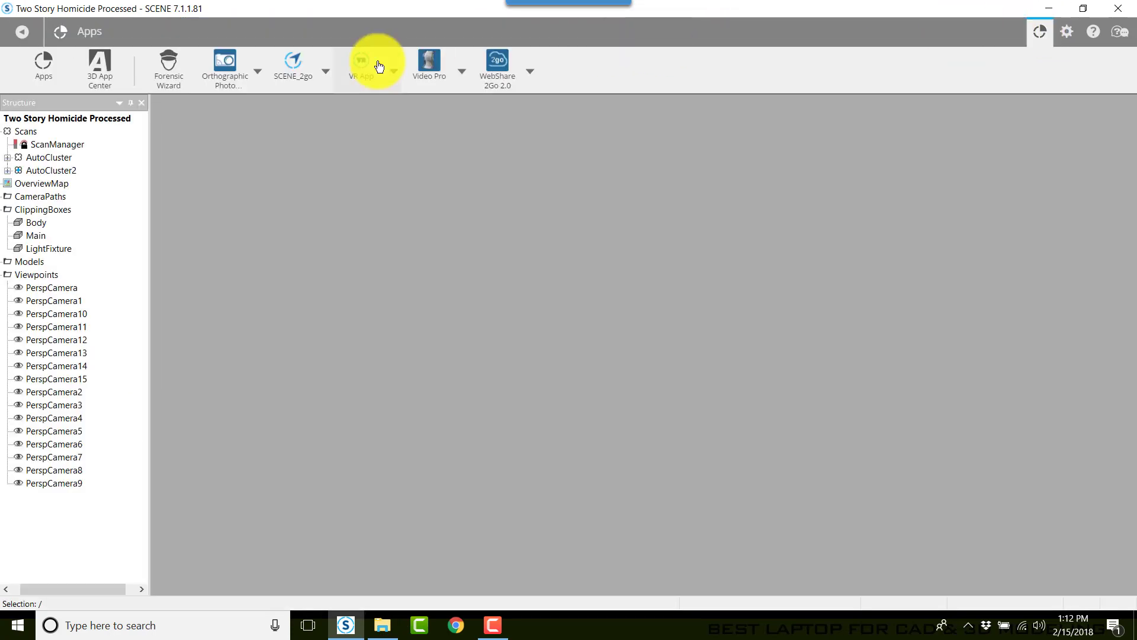
{"action": "left_click", "coordinate": [326, 65]}
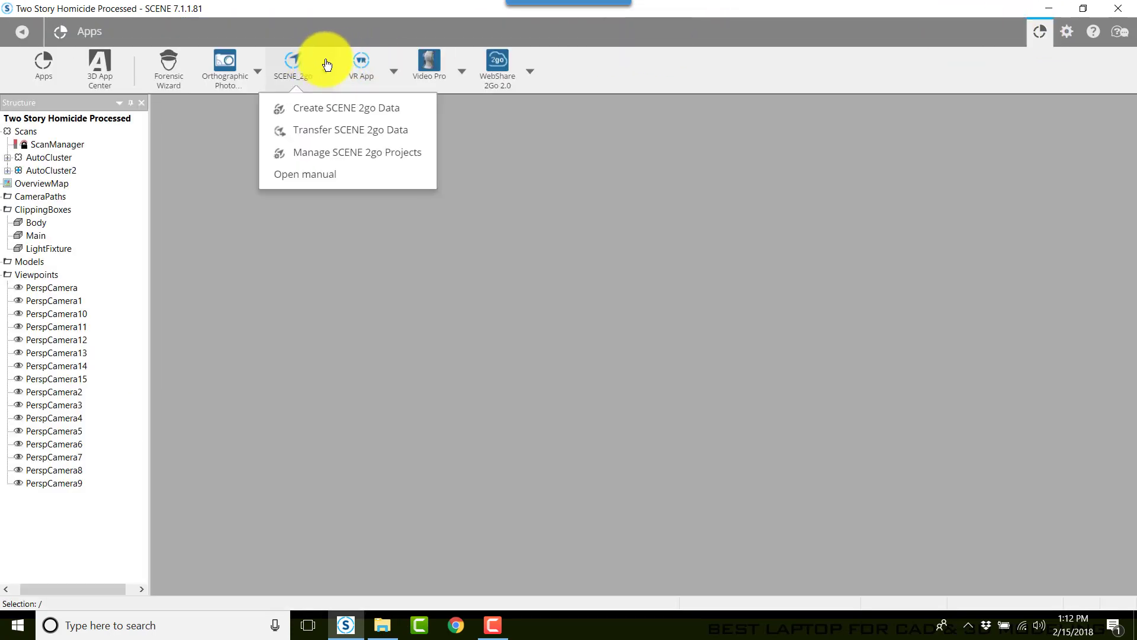
{"action": "left_click", "coordinate": [326, 134]}
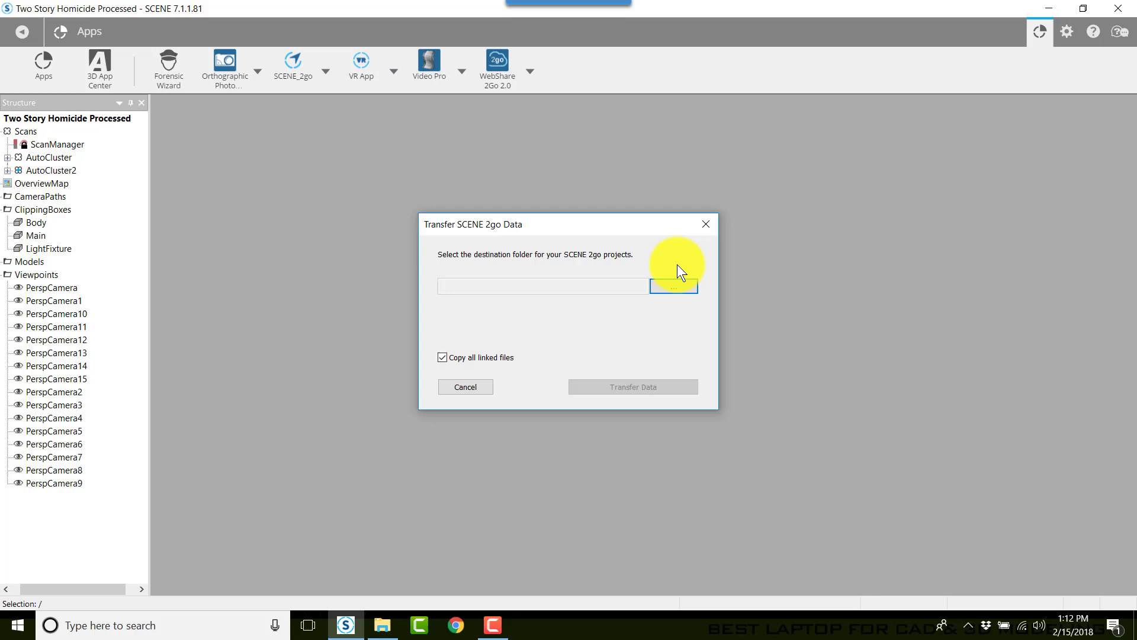
Step: Paste the Webshare folder path as the destination and transfer the data
{"action": "left_click", "coordinate": [678, 287]}
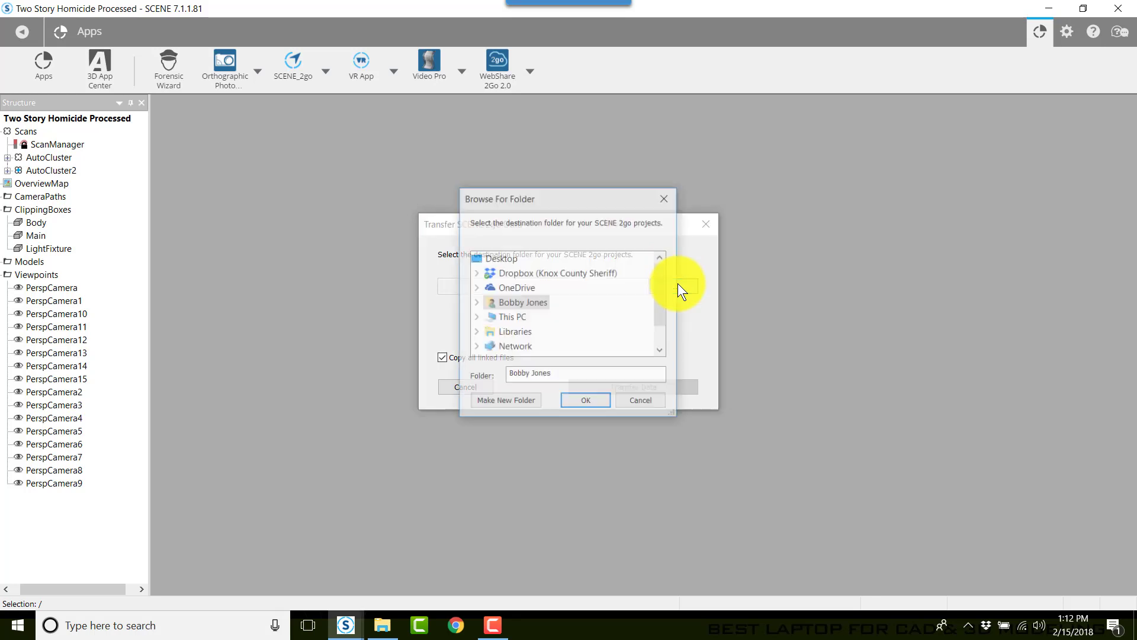
{"action": "left_click_drag", "start_coordinate": [538, 374], "coordinate": [476, 385]}
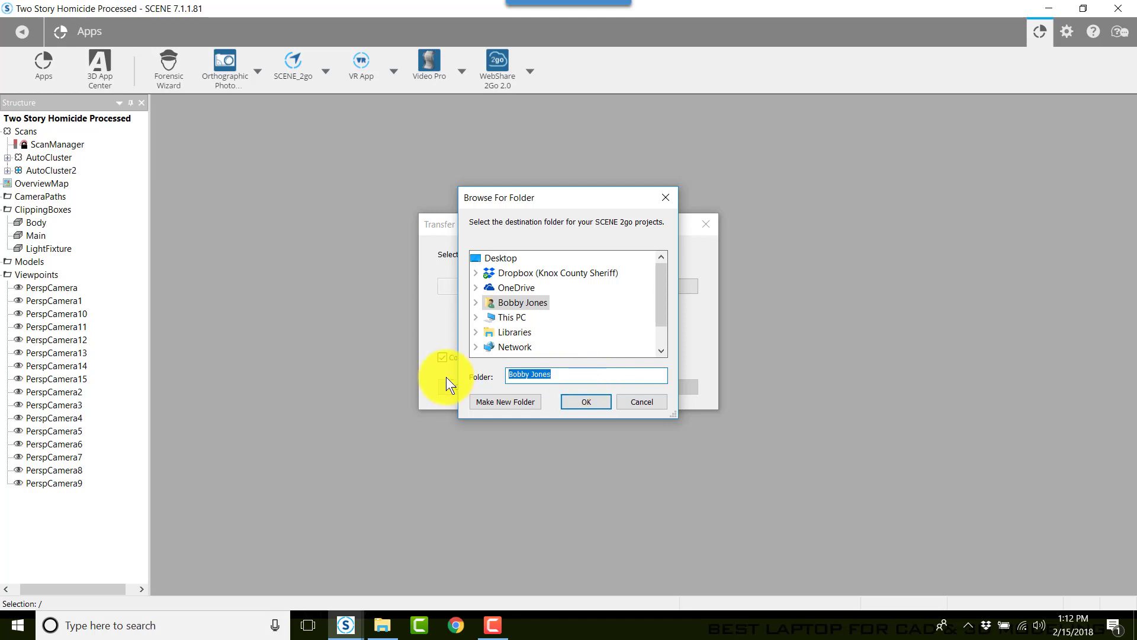
{"action": "right_click", "coordinate": [530, 375]}
{"action": "left_click", "coordinate": [566, 426]}
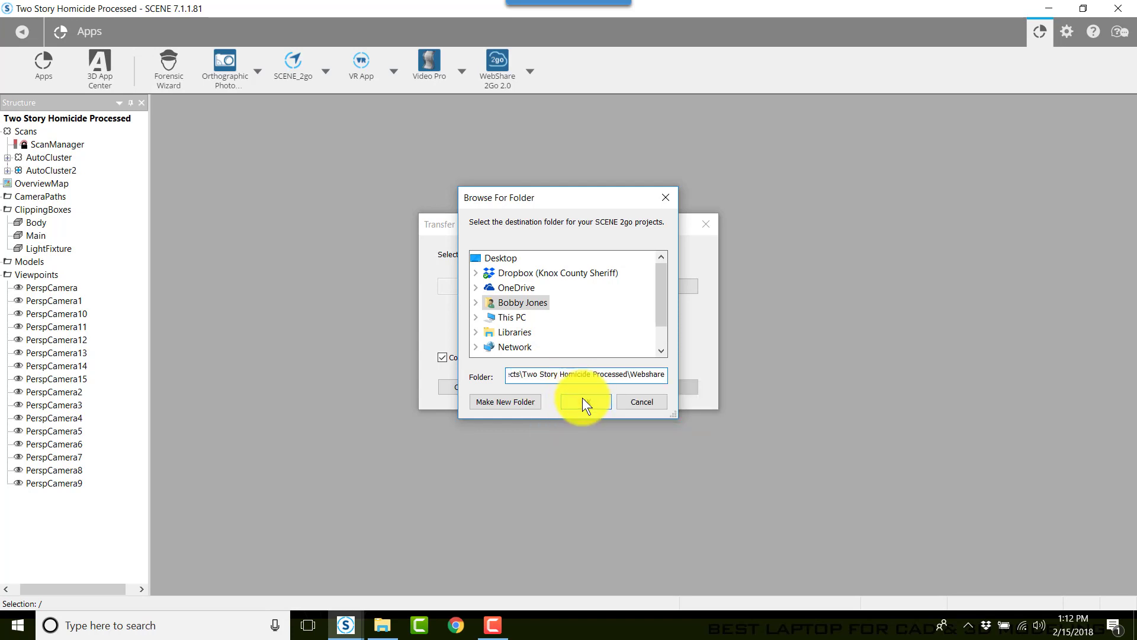
{"action": "left_click", "coordinate": [579, 401]}
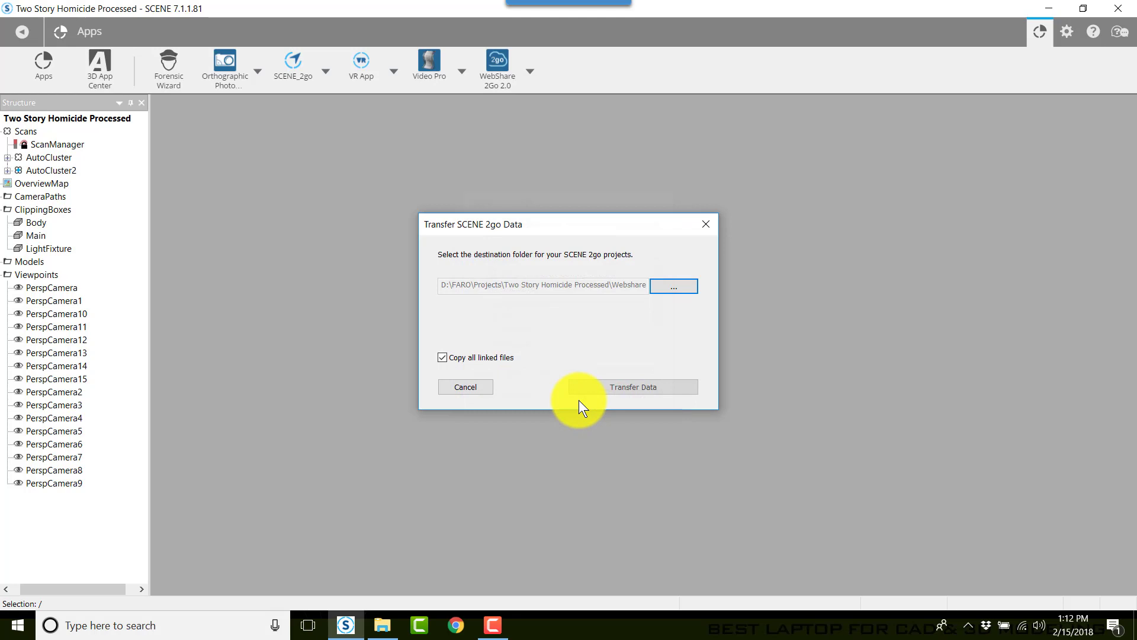
{"action": "left_click", "coordinate": [634, 388]}
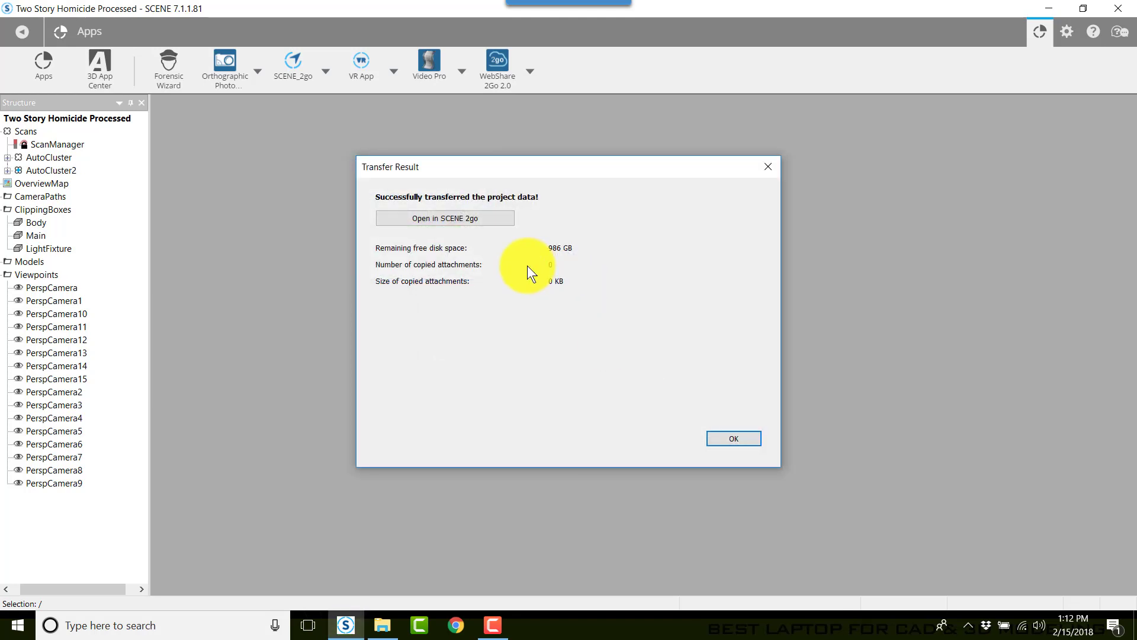
Step: Open the transferred Two Story Homicide Processed project in SCENE 2go
{"action": "left_click", "coordinate": [439, 218]}
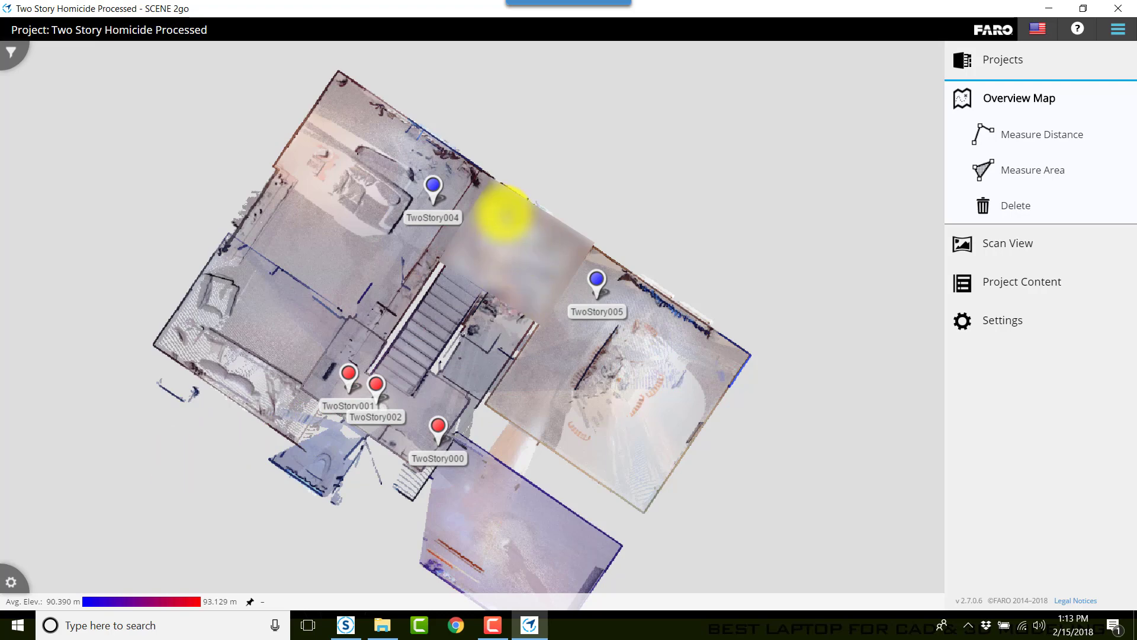
Step: Open scan TwoStory001 from the overview map and rotate around its panorama
{"action": "left_click", "coordinate": [436, 429]}
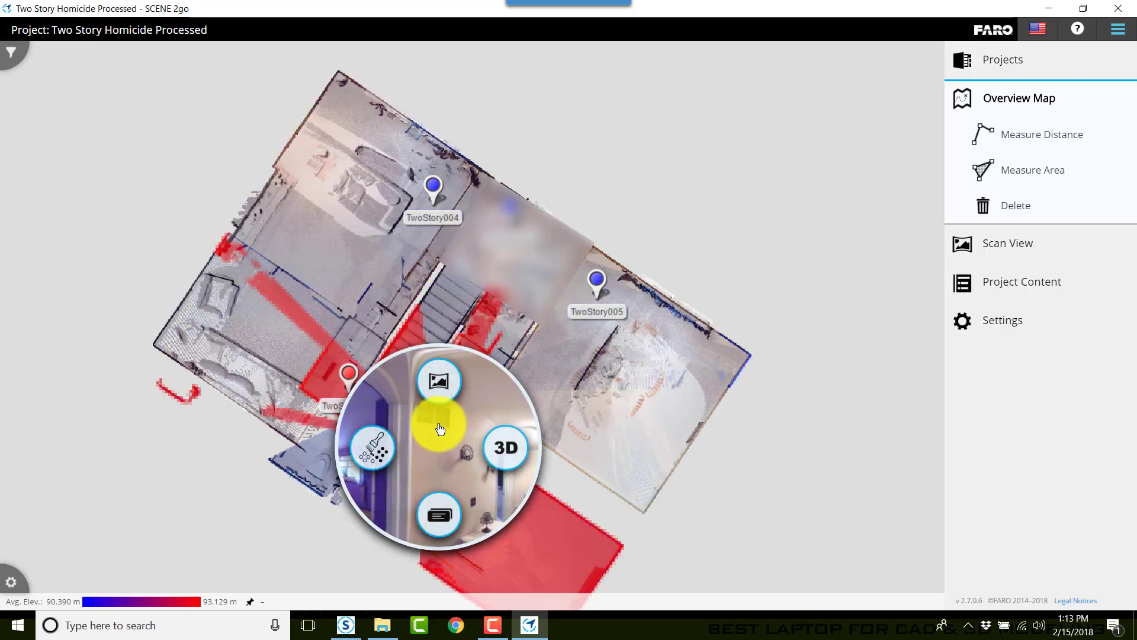
{"action": "left_click", "coordinate": [350, 378]}
{"action": "left_click", "coordinate": [349, 328]}
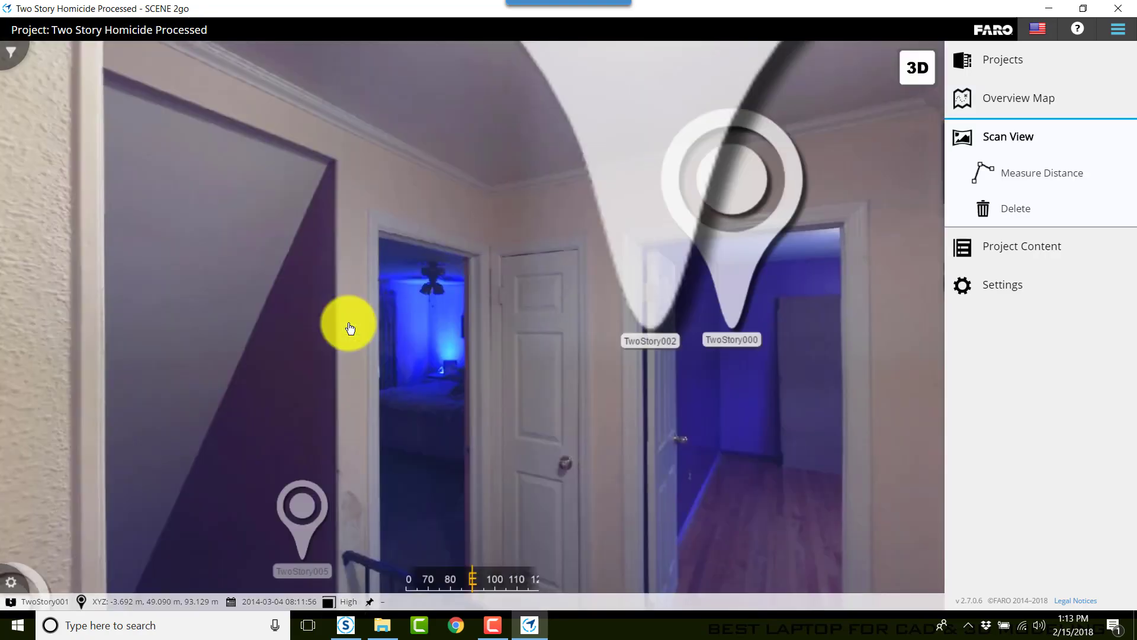
{"action": "left_click_drag", "start_coordinate": [501, 320], "coordinate": [89, 279]}
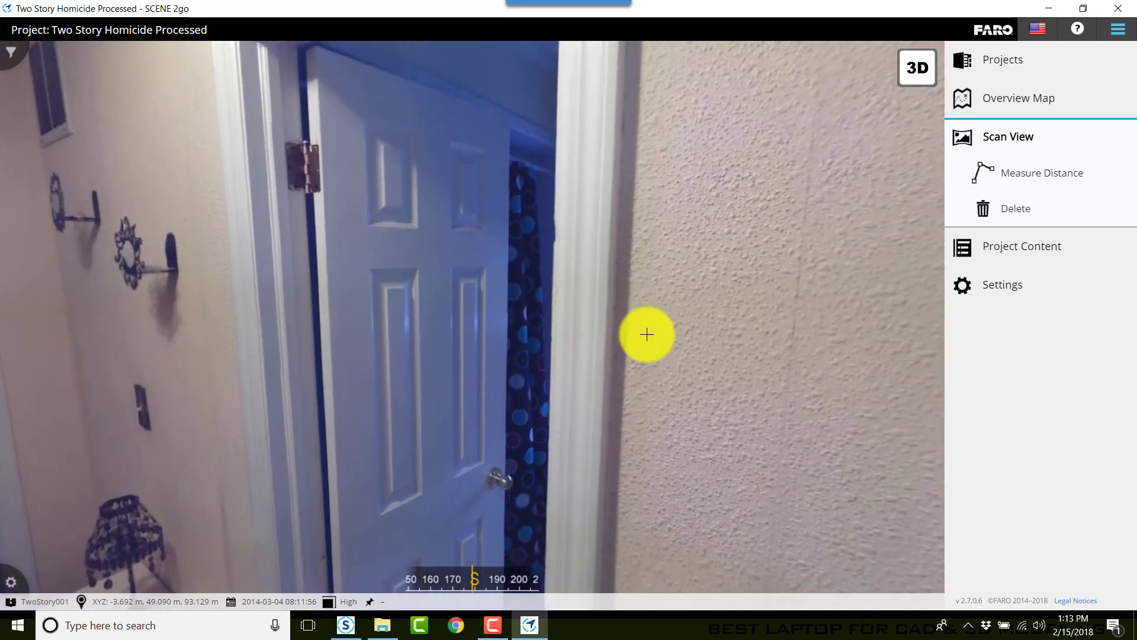
{"action": "left_click_drag", "start_coordinate": [712, 347], "coordinate": [266, 304]}
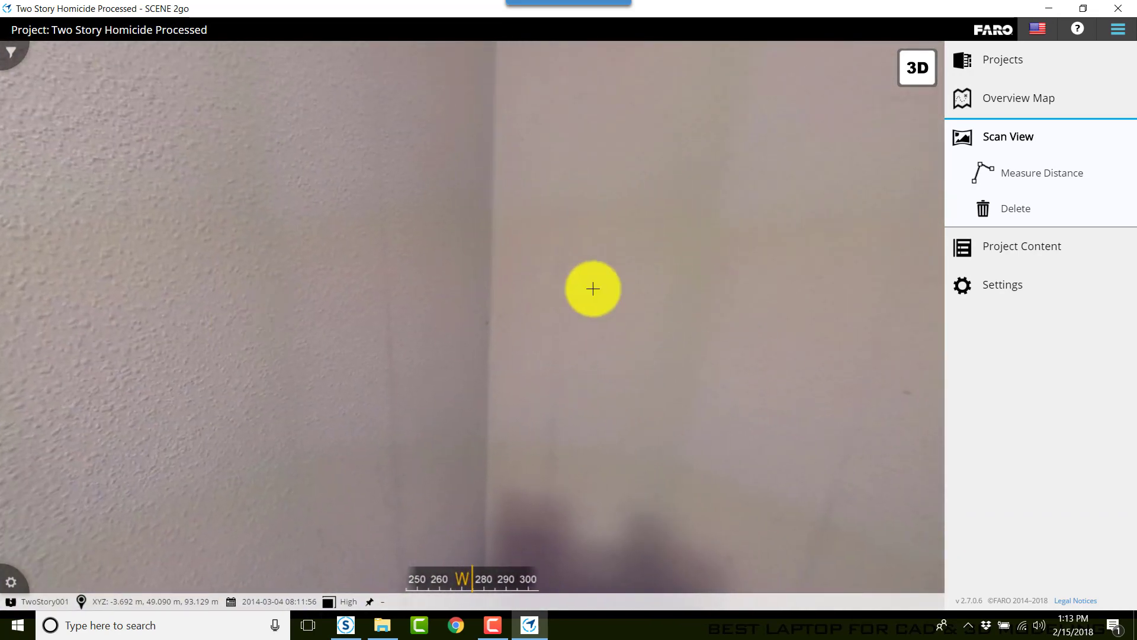
{"action": "left_click_drag", "start_coordinate": [591, 287], "coordinate": [865, 320]}
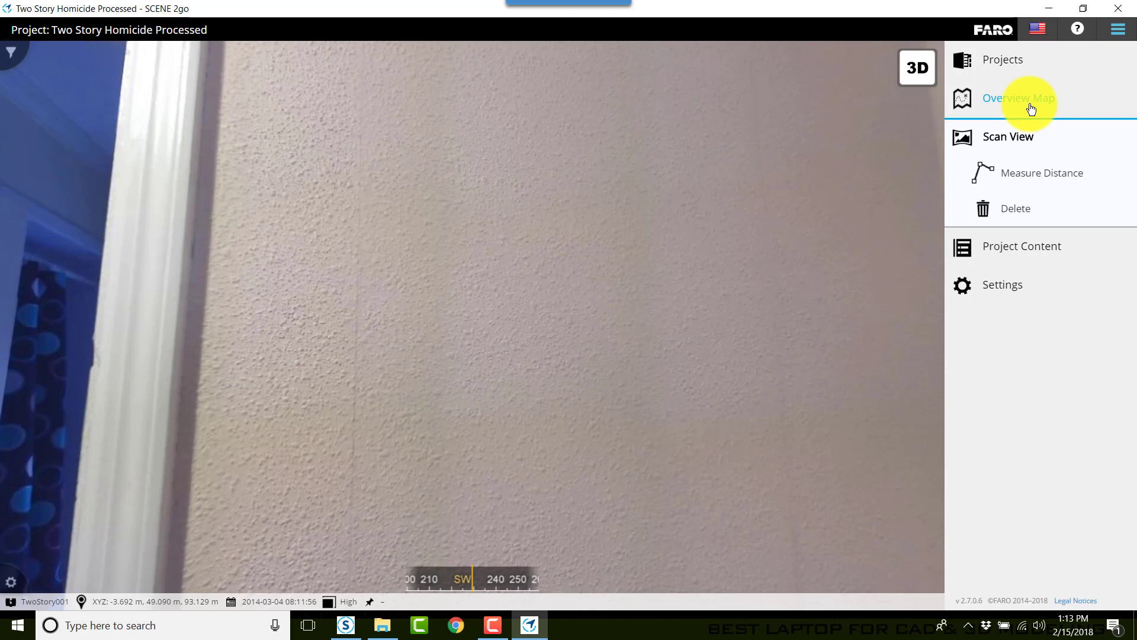
Step: Close SCENE 2go, inspect the populated Webshare folder, then return to the project folder
{"action": "left_click", "coordinate": [1118, 8]}
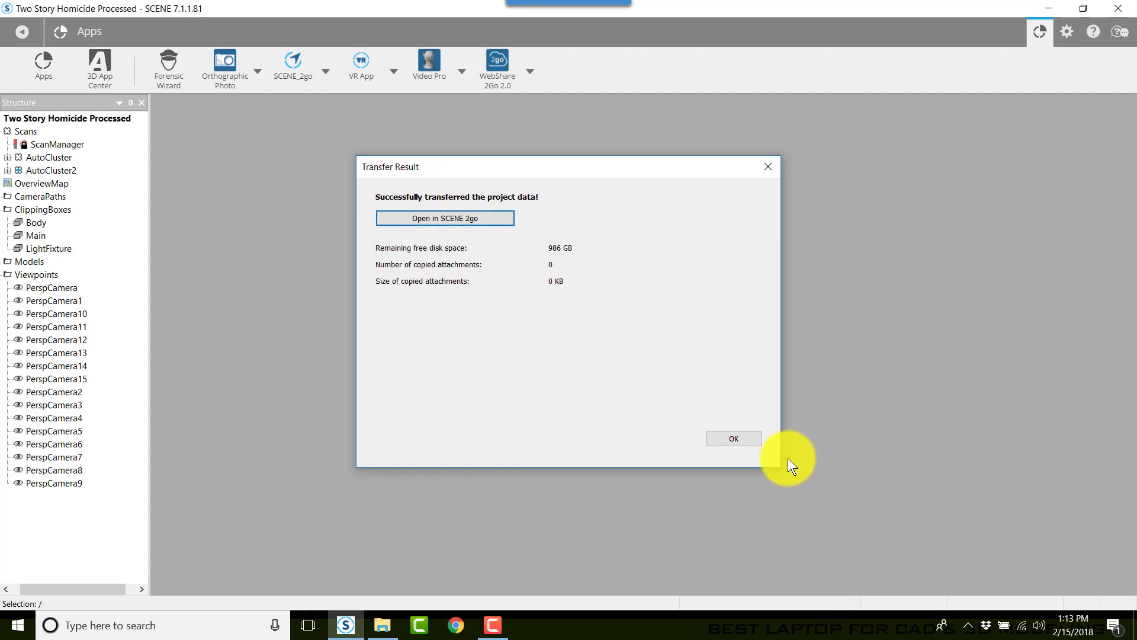
{"action": "left_click", "coordinate": [751, 443]}
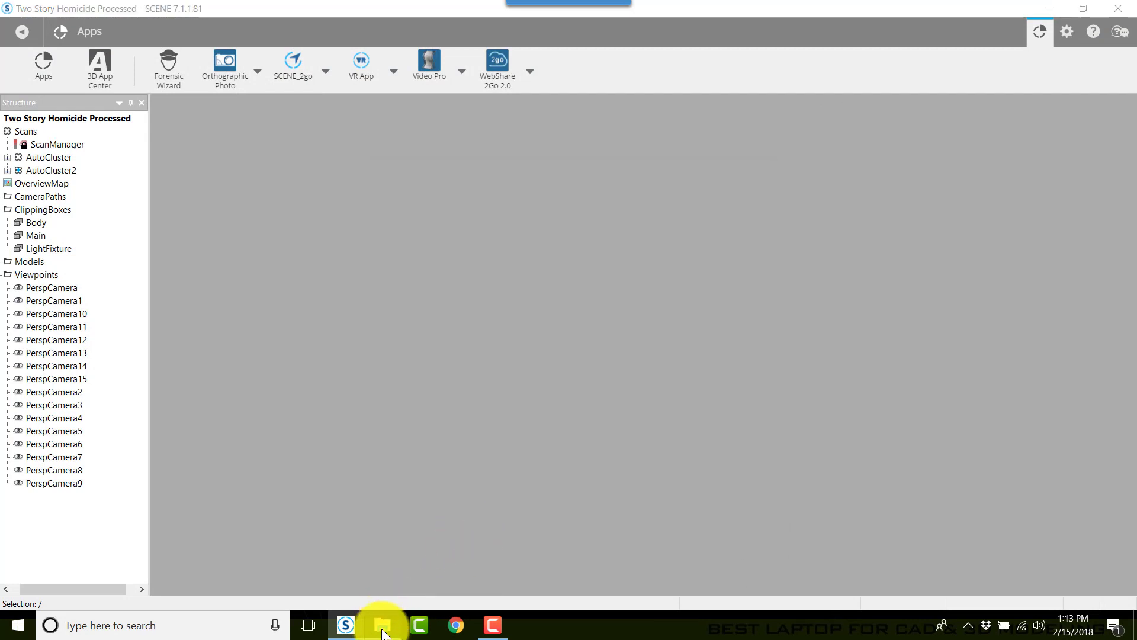
{"action": "left_click", "coordinate": [393, 583]}
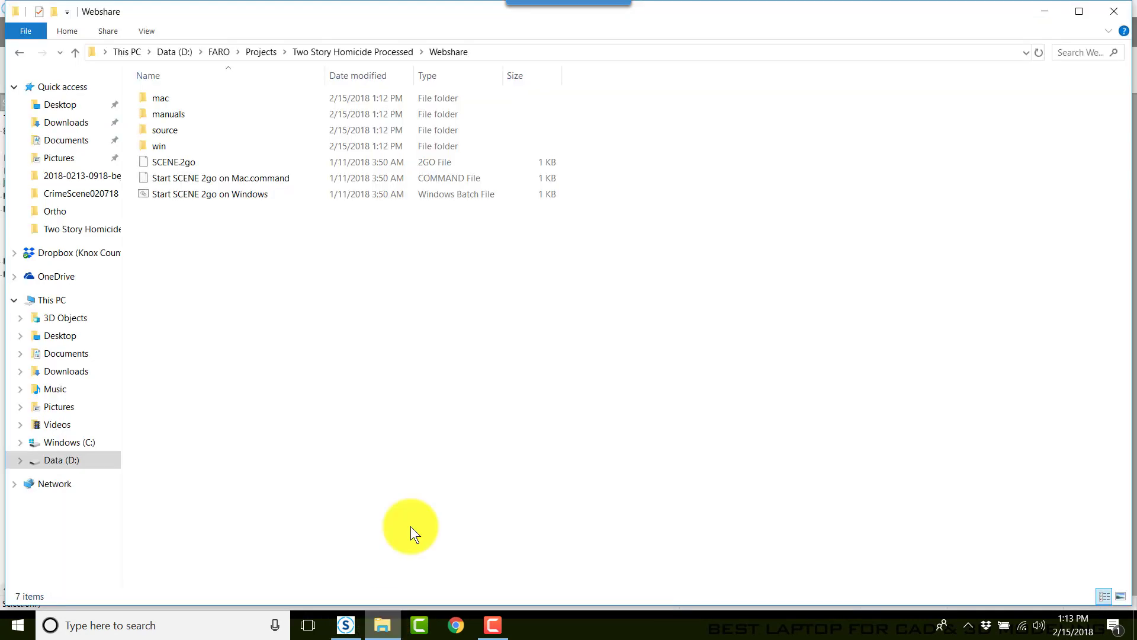
{"action": "left_click", "coordinate": [360, 52]}
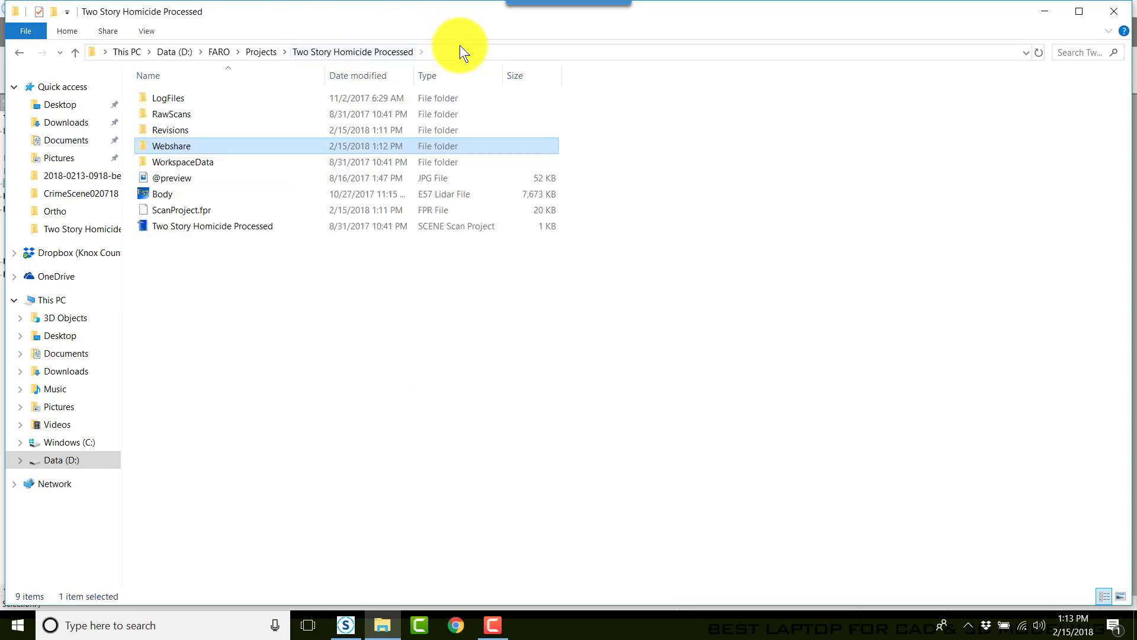
{"action": "double_click", "coordinate": [186, 149]}
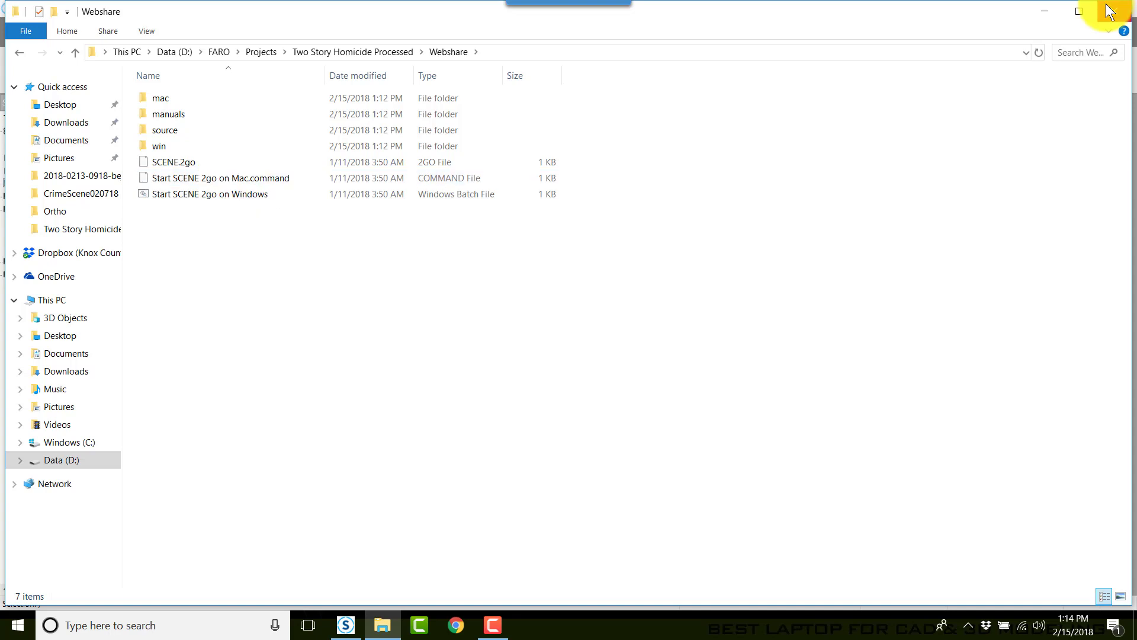
{"action": "left_click", "coordinate": [358, 51]}
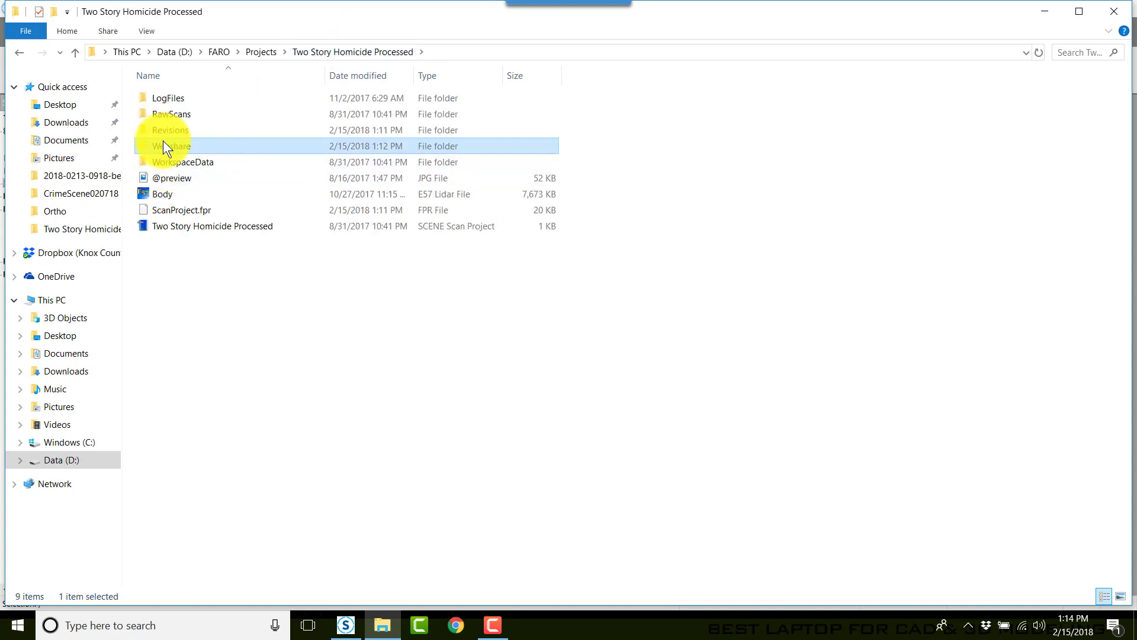